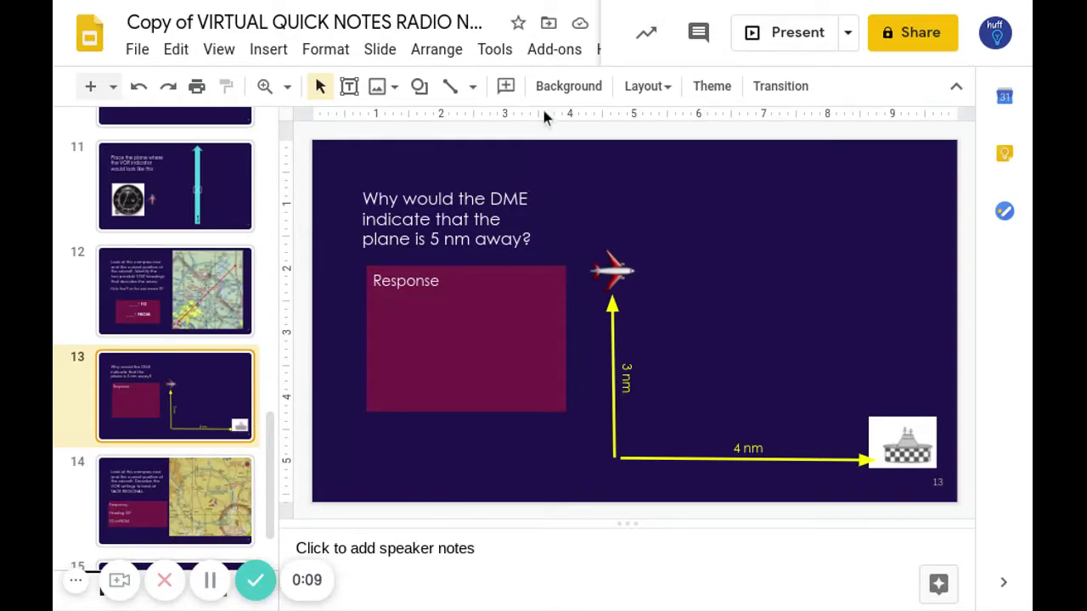
Open the Get add-ons store from the Add-ons menu
left_click(559, 52)
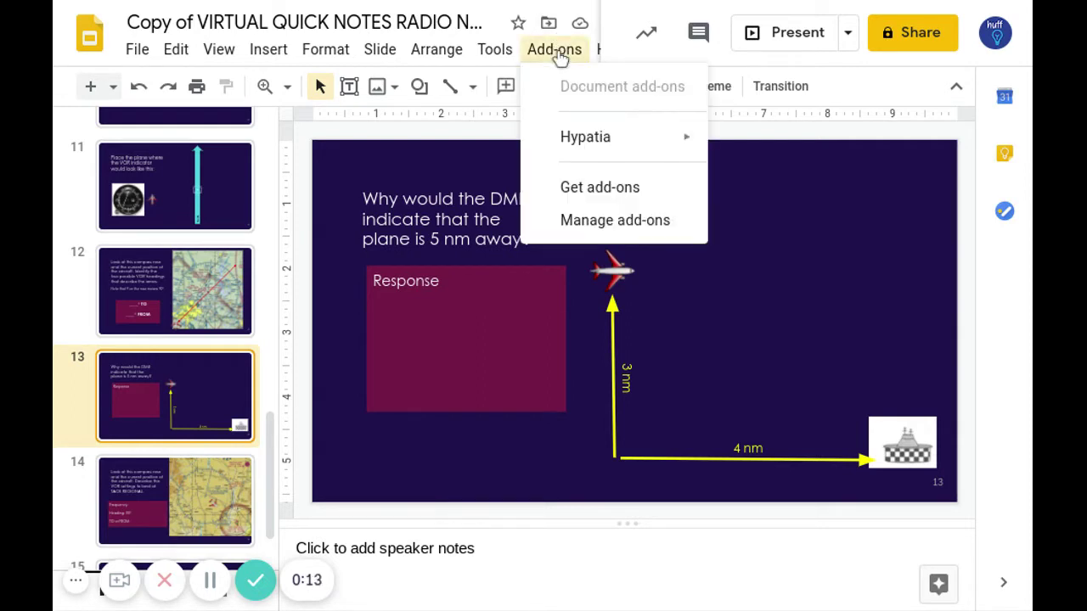
left_click(598, 189)
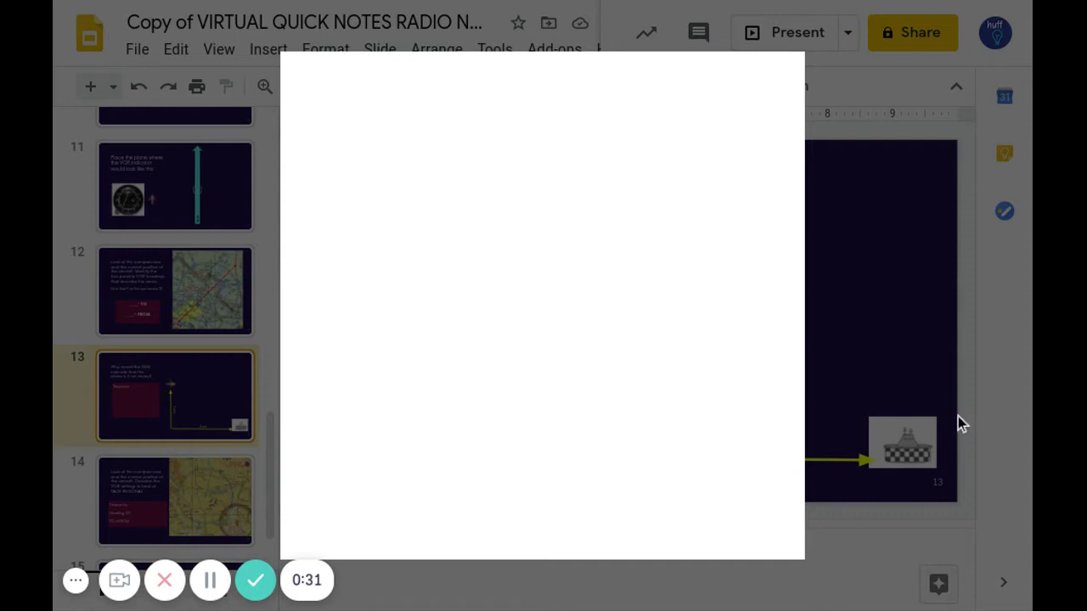
Search the add-on store for 'hypatia', confirm it is installed, then clear the search
left_click(212, 581)
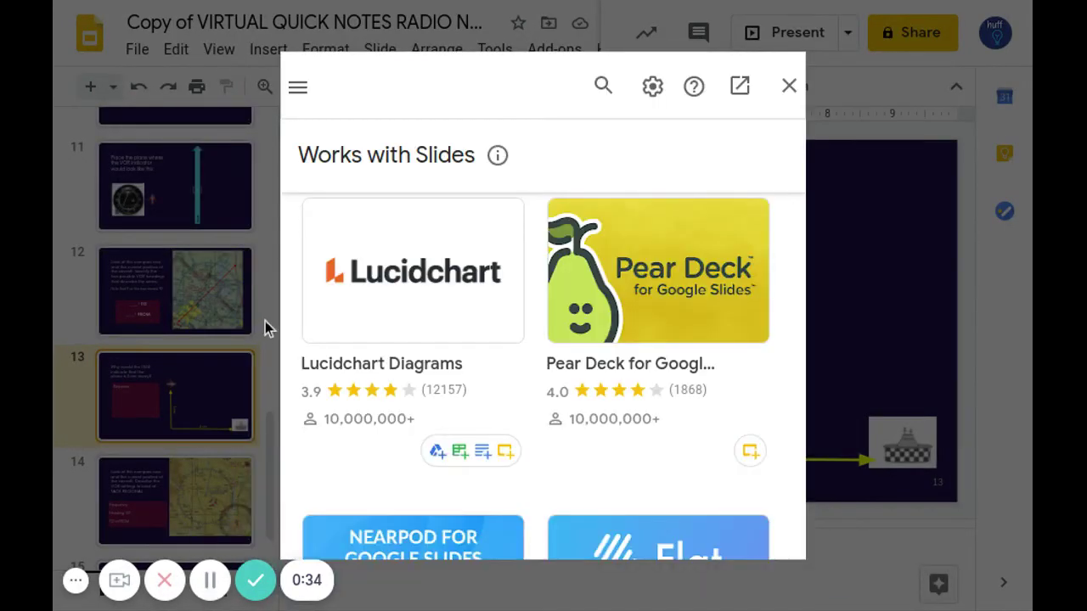
left_click(600, 88)
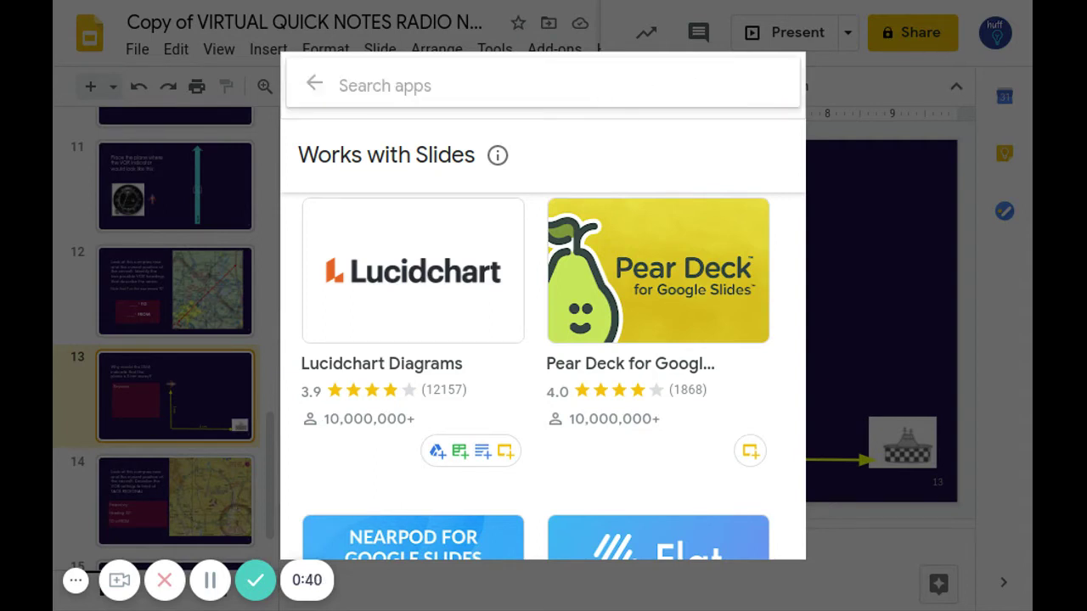
type("hypat")
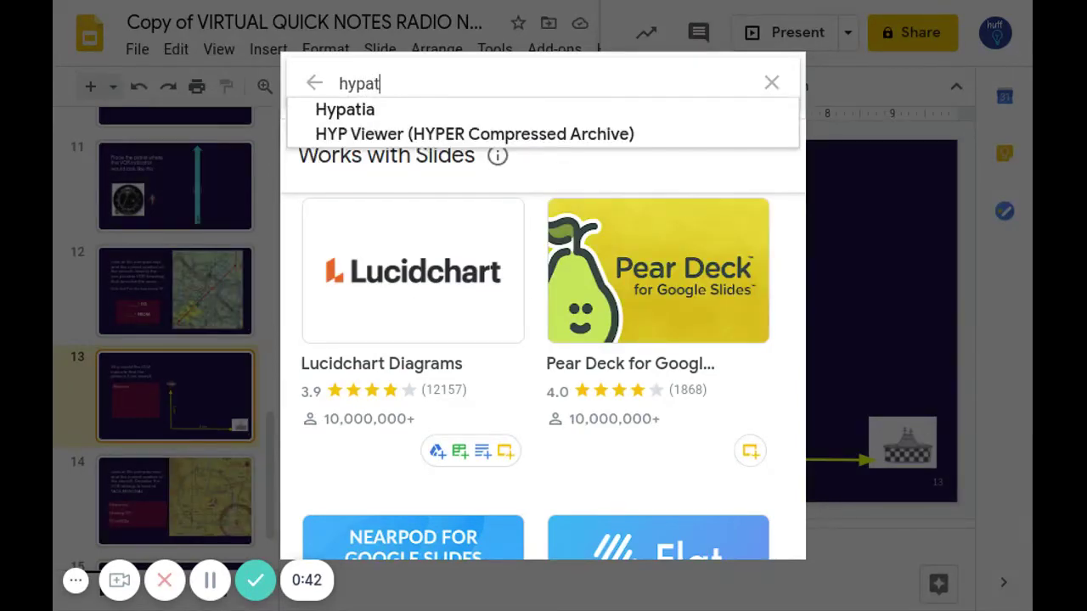
type("ia")
key("Down")
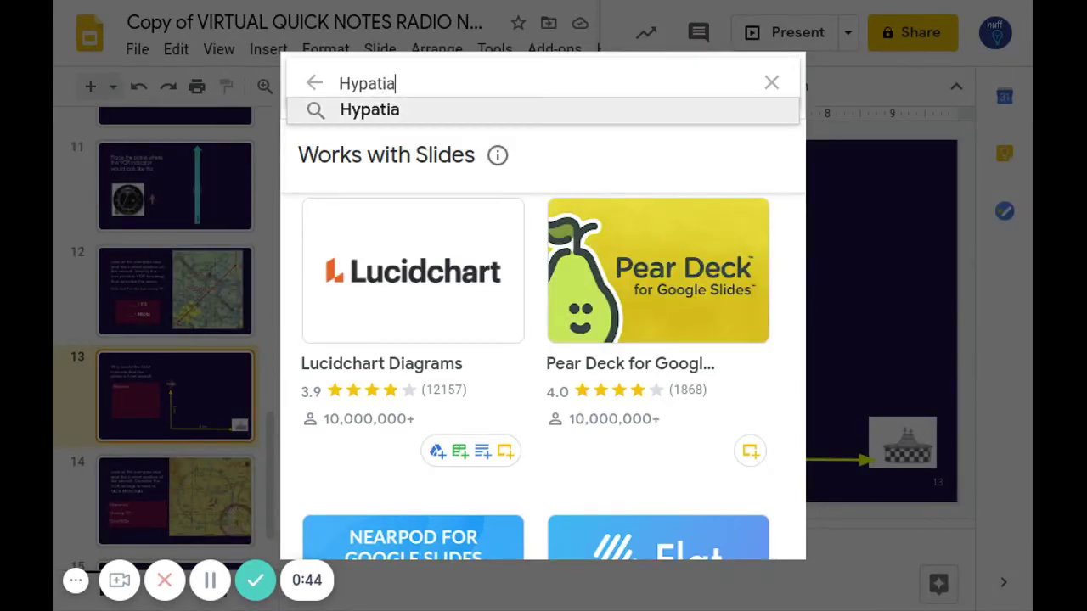
key("Return")
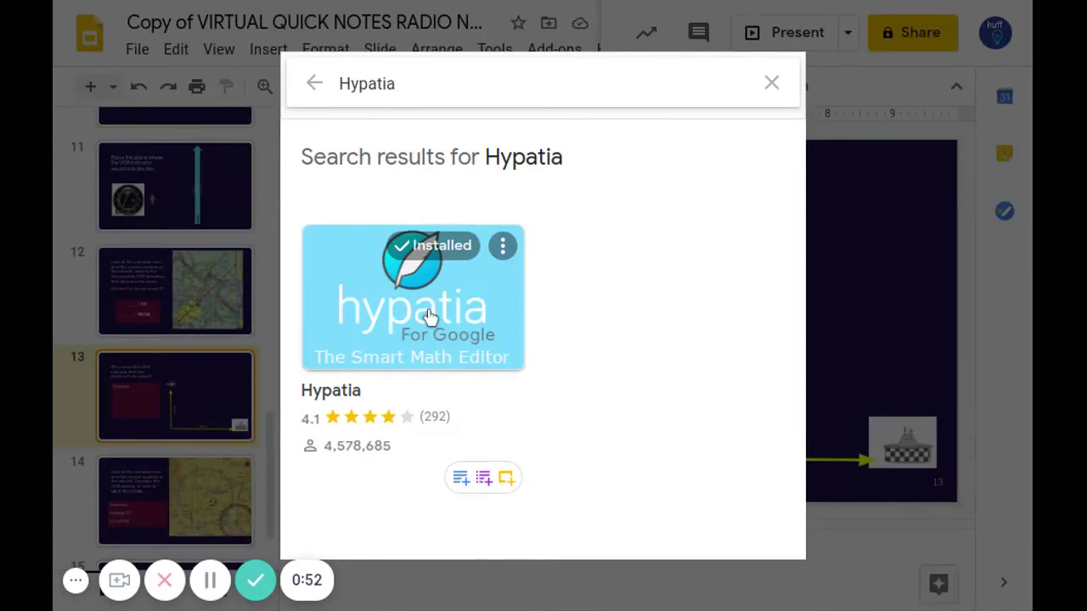
left_click(771, 87)
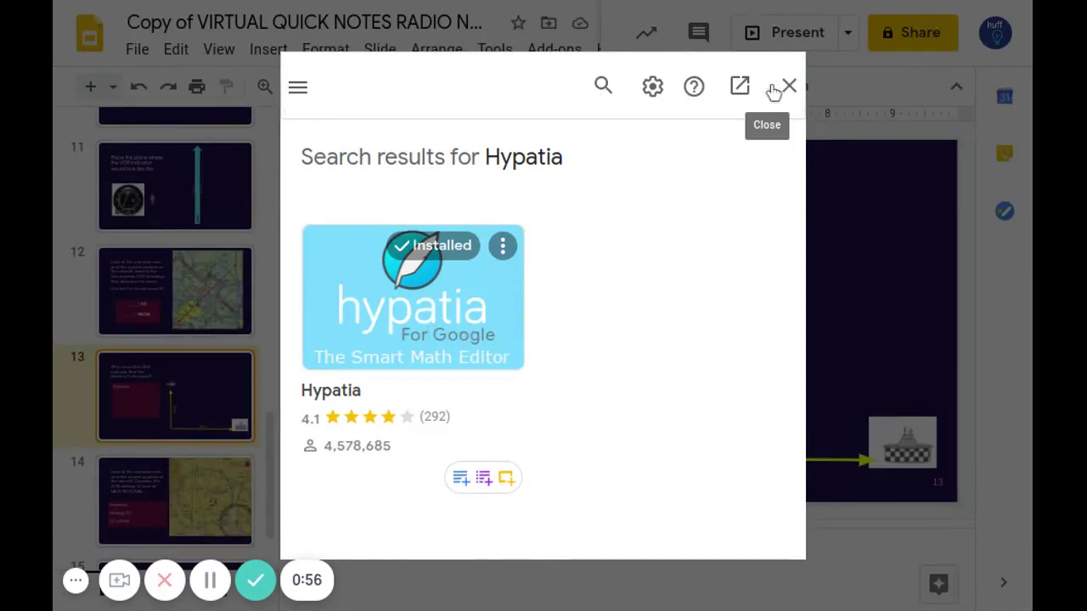
Close the add-on store and launch Hypatia's Insert/Edit Math editor
left_click(786, 93)
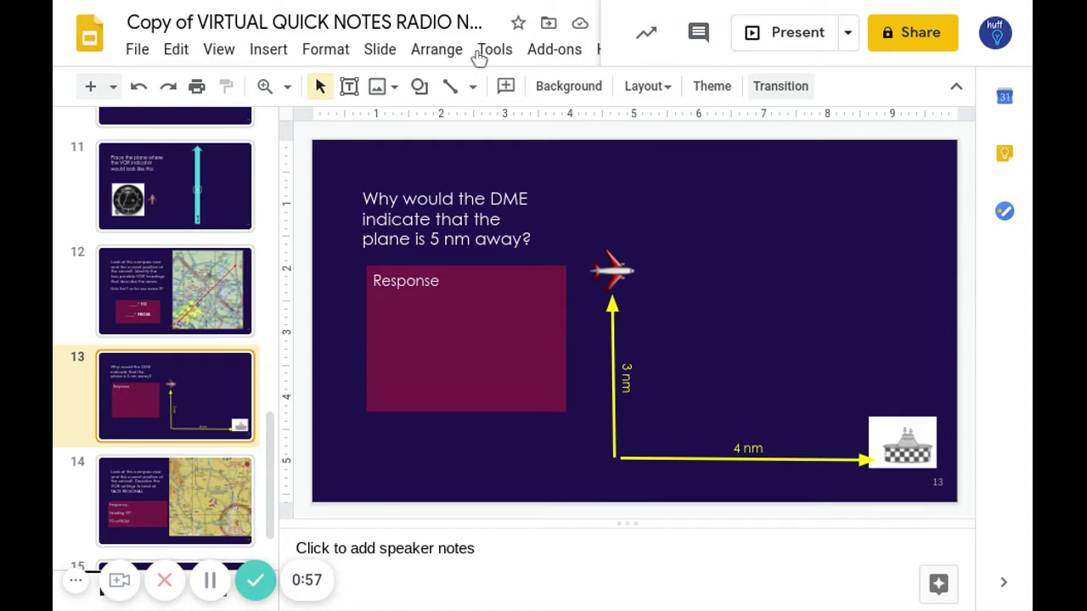
left_click(542, 53)
mouse_move(611, 137)
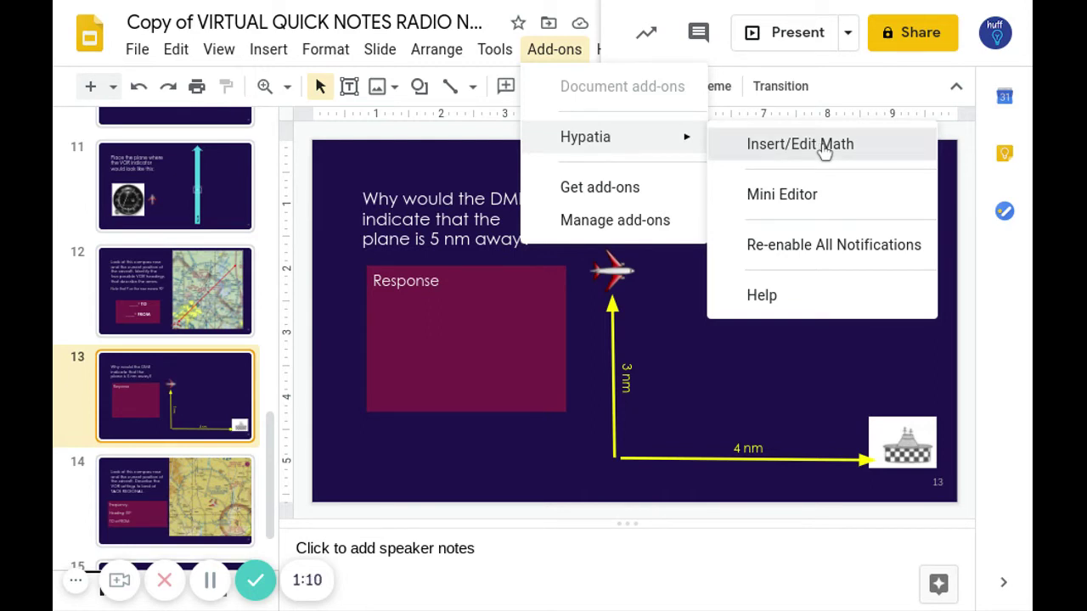
left_click(824, 150)
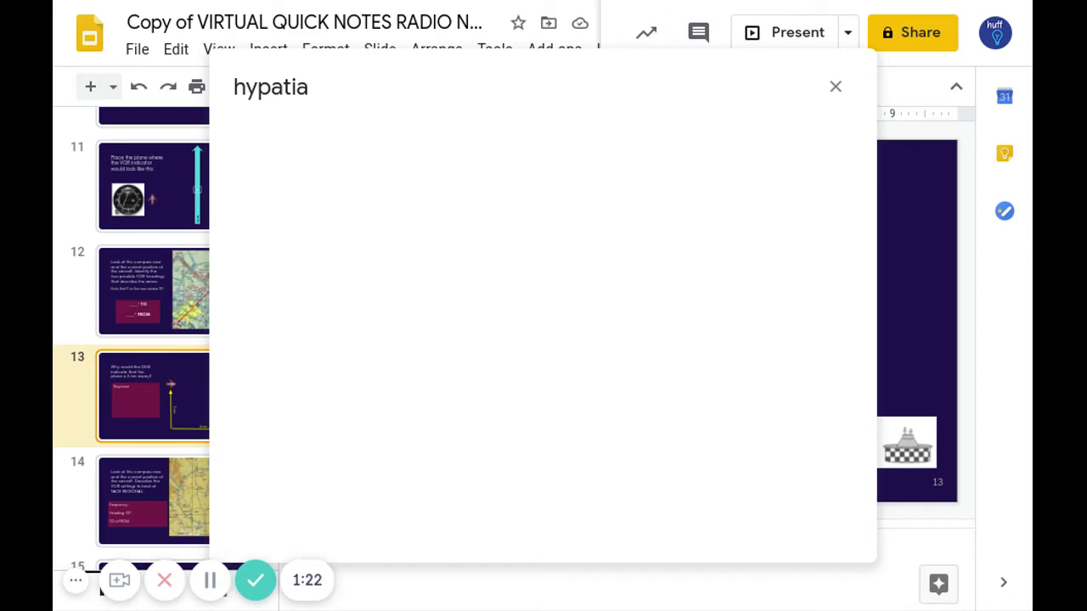
left_click(215, 582)
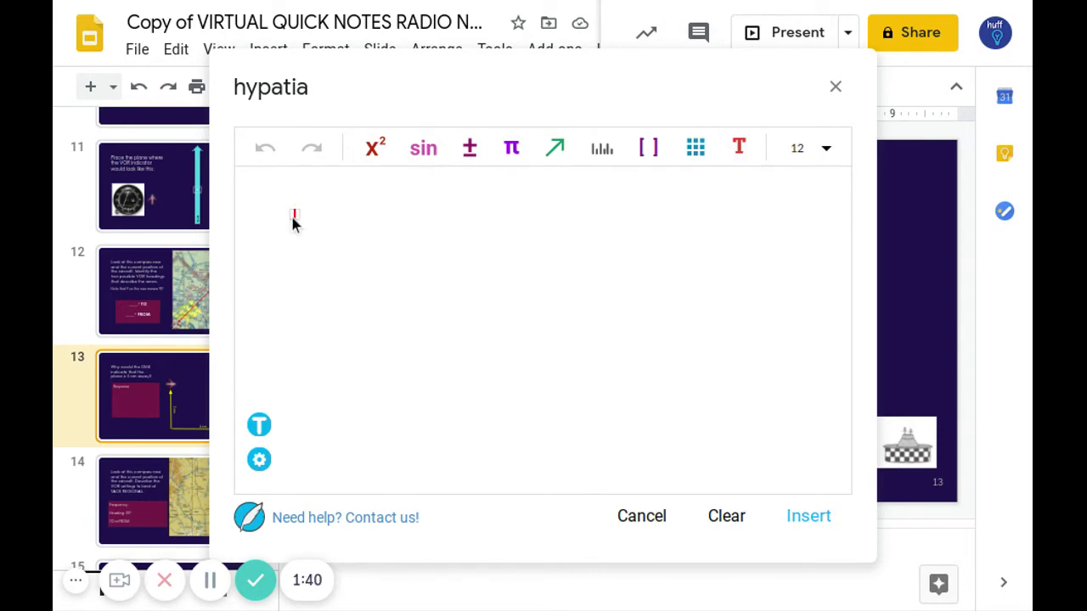
Enter a² + b² in Hypatia using the superscript template
type("a")
left_click(388, 153)
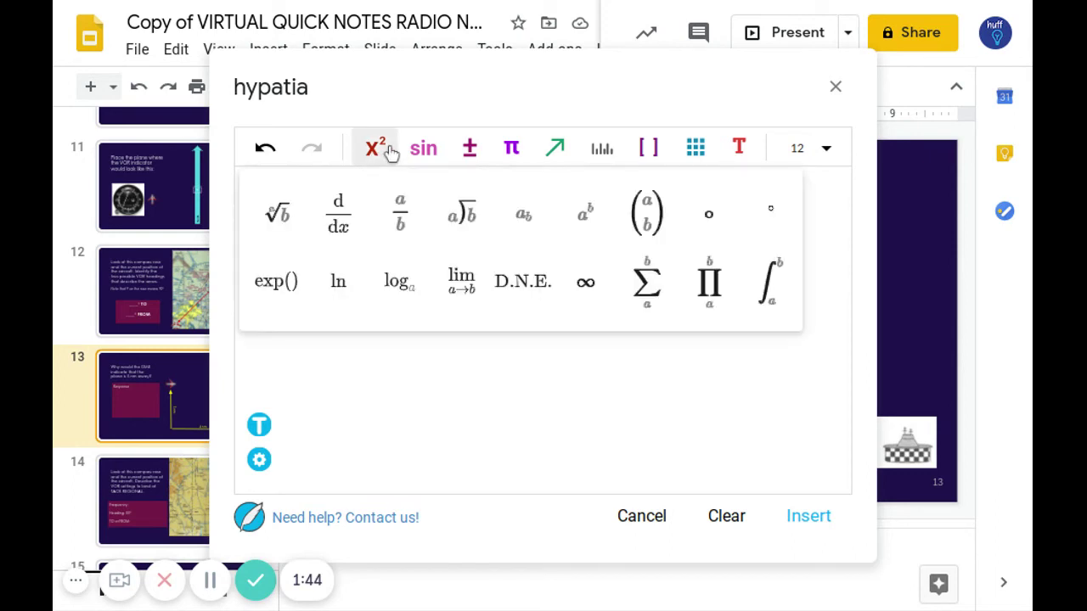
left_click(588, 219)
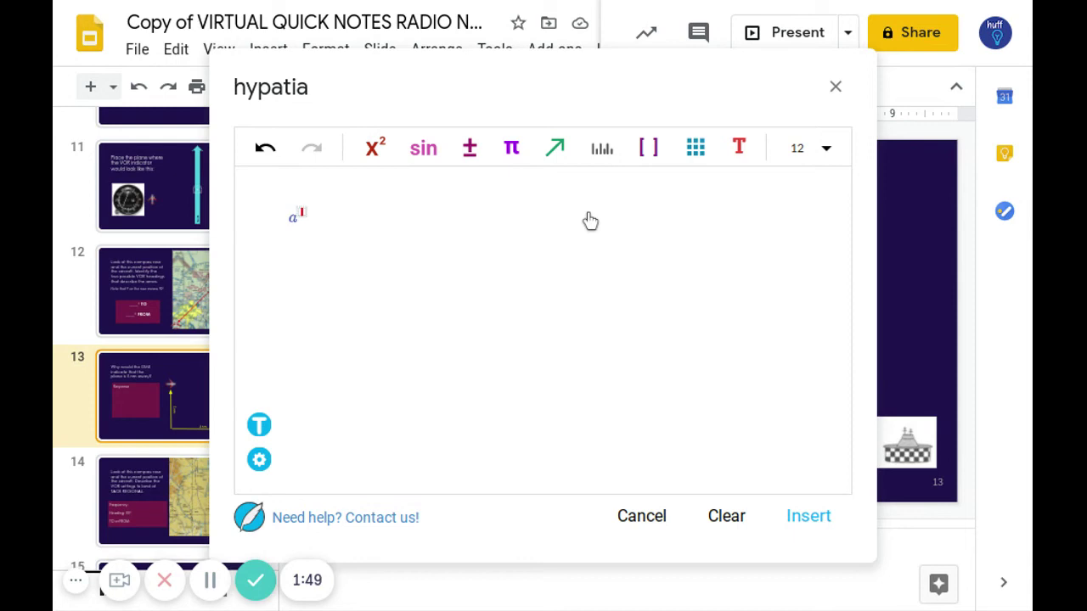
type("2")
type("+")
type("b")
left_click(373, 157)
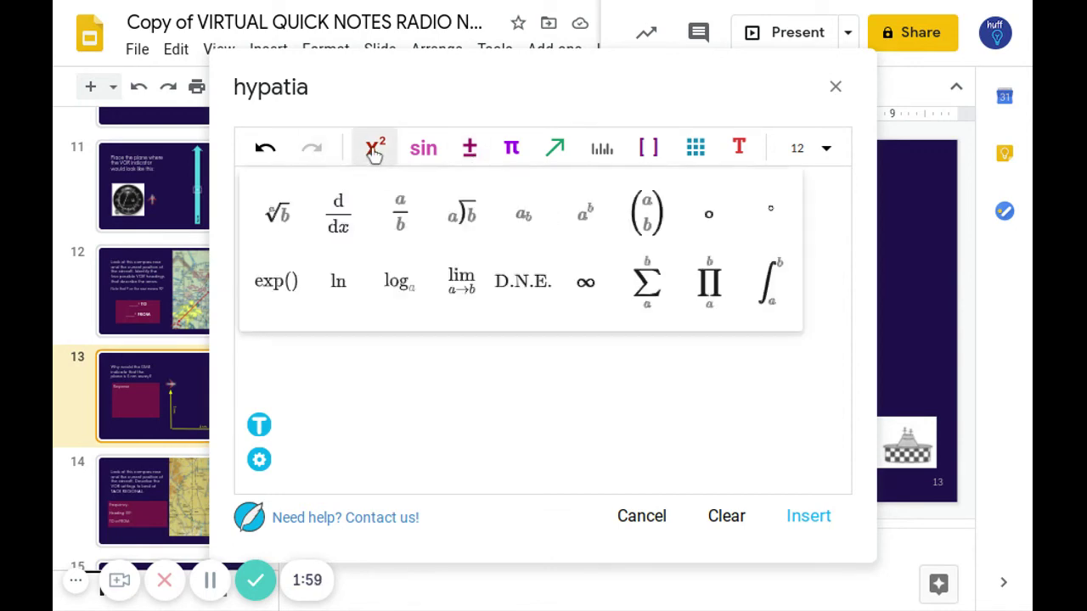
left_click(586, 217)
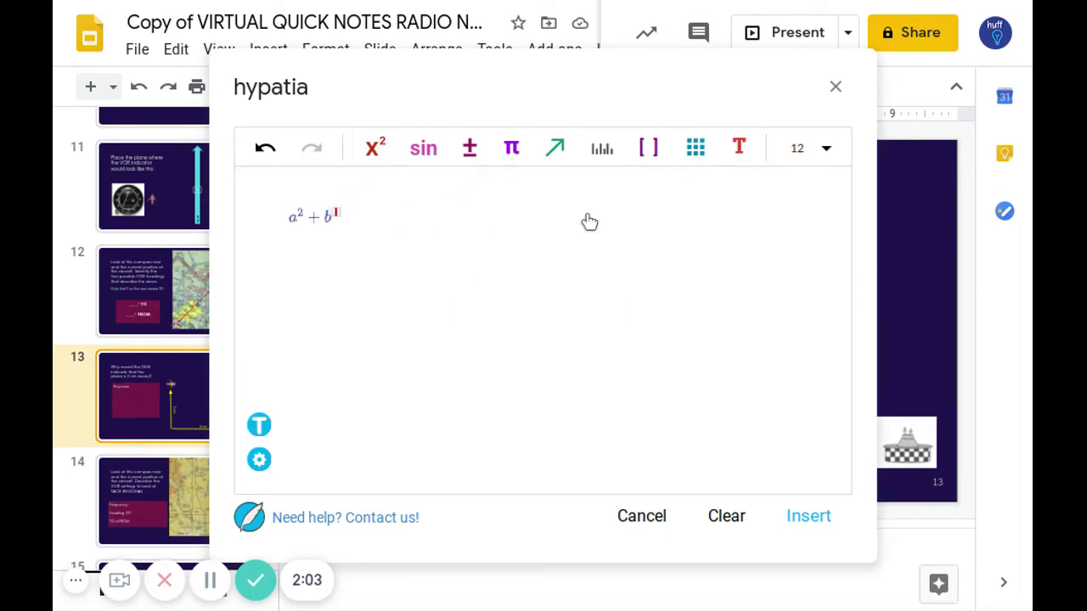
type("2")
Finish the equation by adding = c² after b²
key("Right")
key("Left")
key("Right")
type("= ")
type("c")
left_click(374, 149)
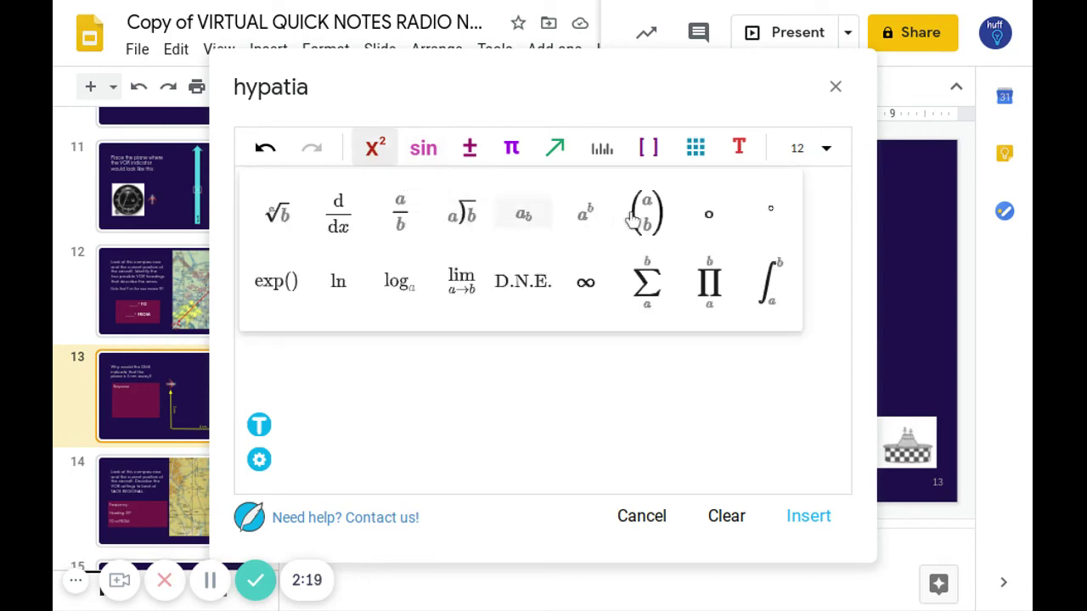
left_click(584, 217)
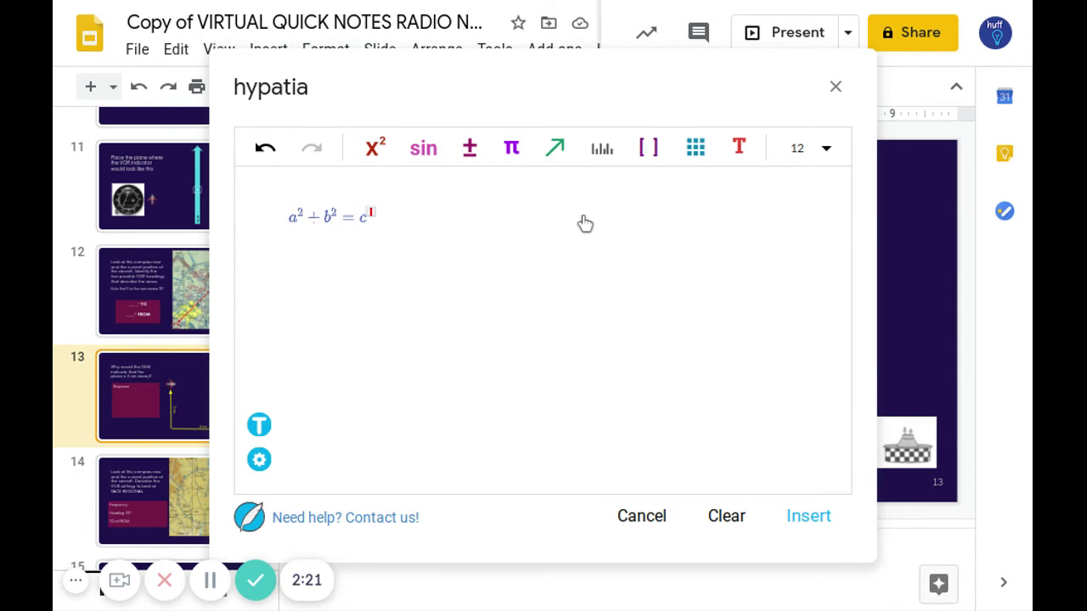
type("2")
Insert the a² + b² = c² image and centre it inside the grey box on slide 13
left_click(824, 516)
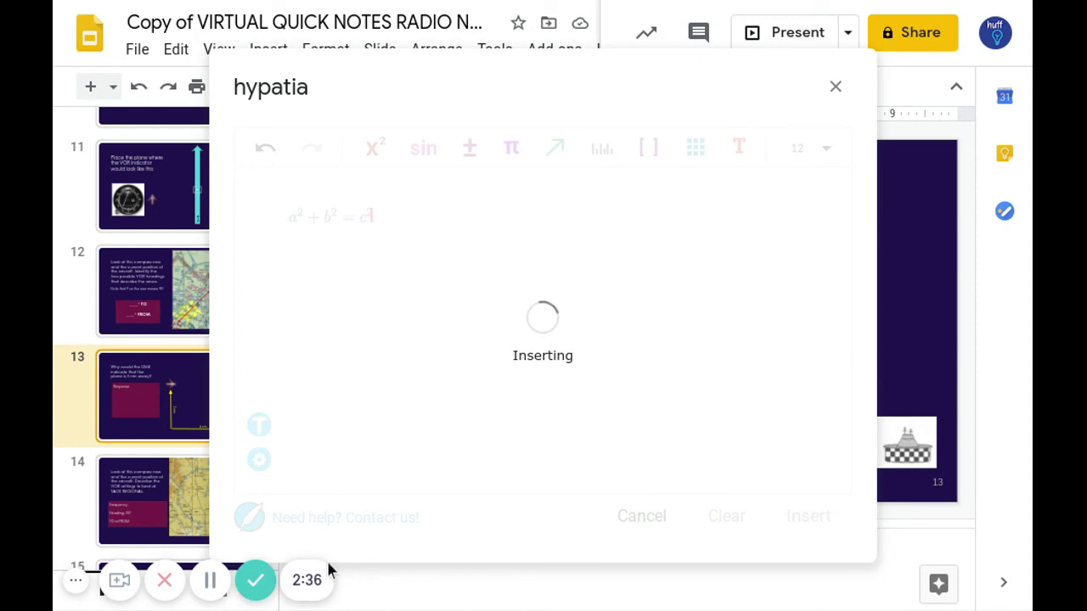
left_click(212, 583)
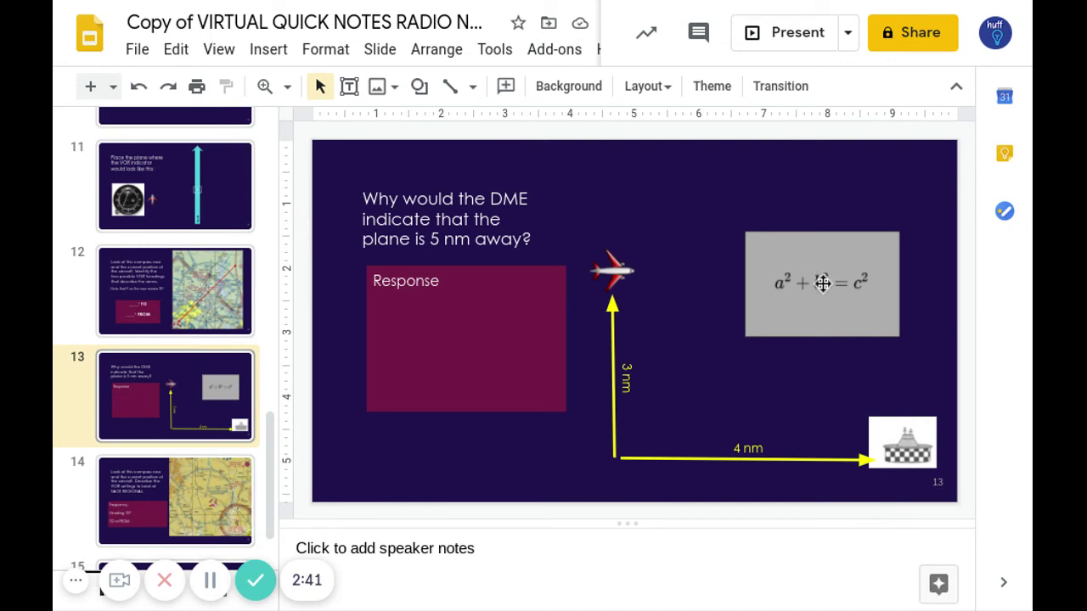
left_click_drag(785, 293, 803, 293)
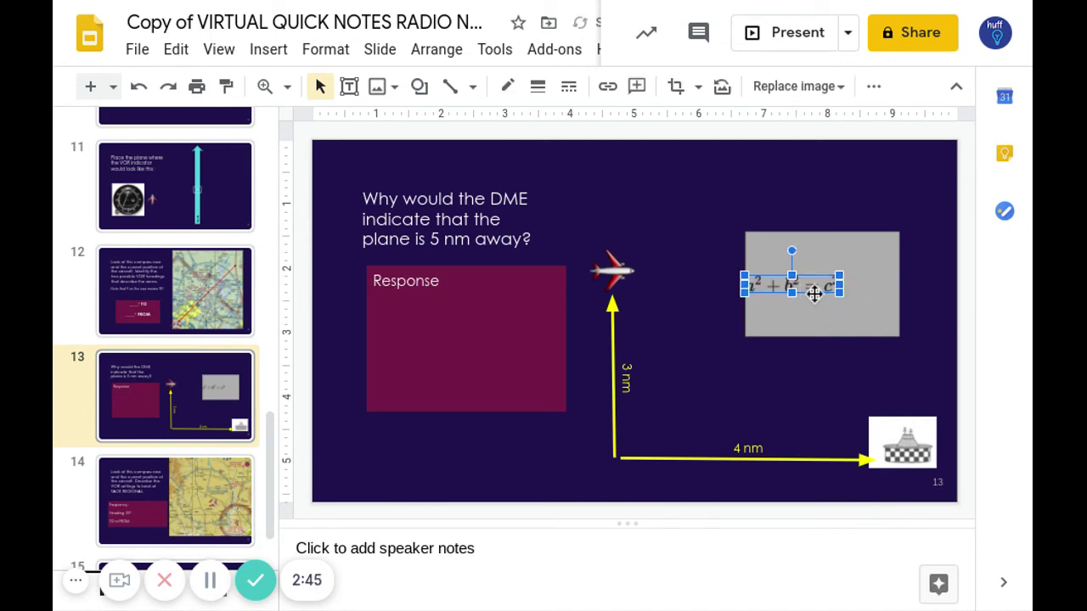
left_click_drag(814, 294, 851, 294)
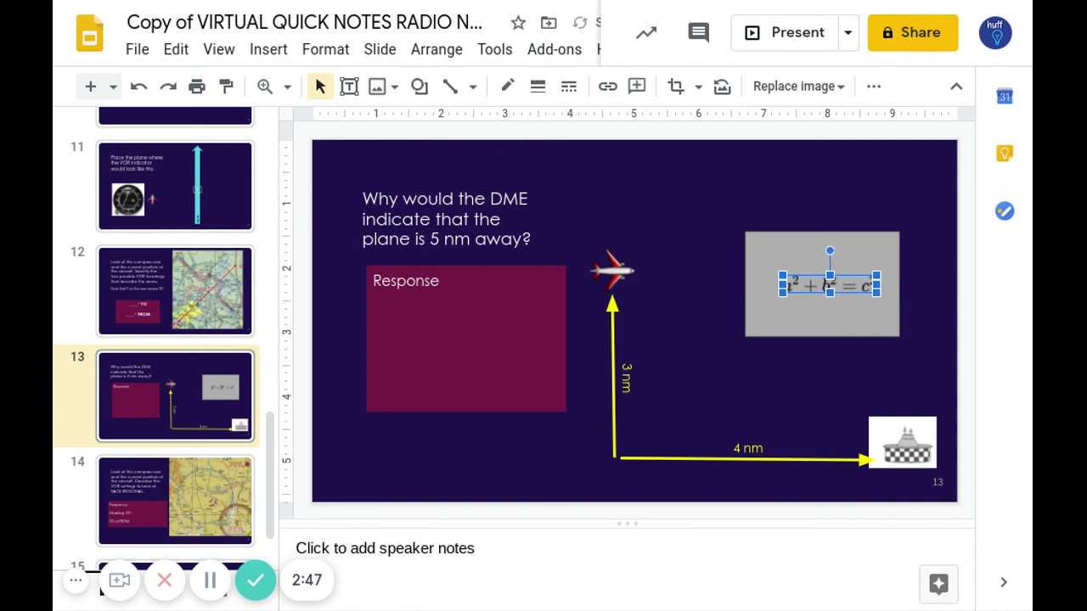
key("Left")
key("Up")
key("Up")
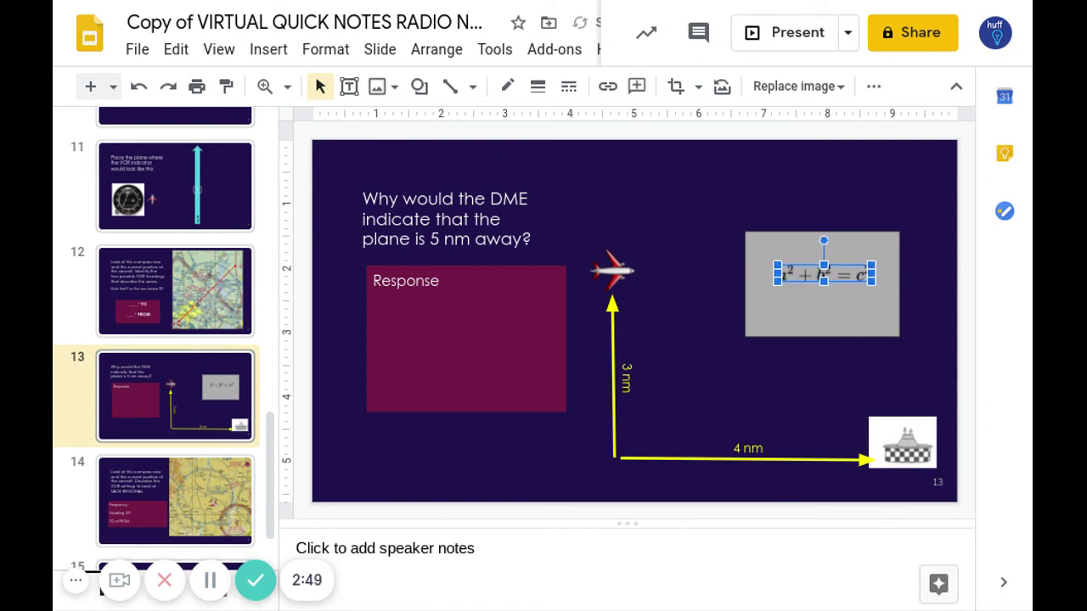
left_click(796, 364)
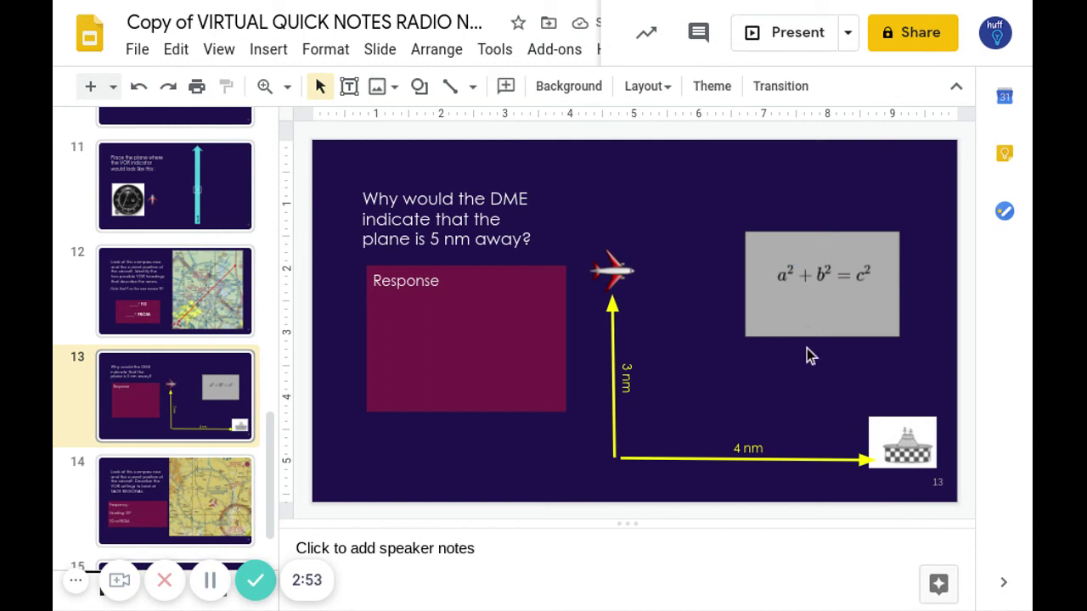